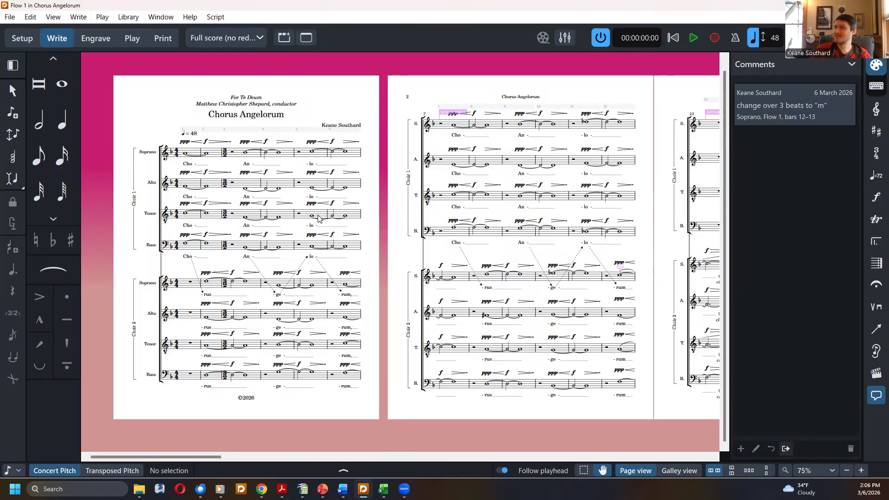
# Examine both choirs' parts from the opening of Chorus Angelorum through the "paradise" entries, with the score enlarged to 100%.
pyautogui.press('z')
pyautogui.moveTo(403, 245); pyautogui.dragTo(499, 280)
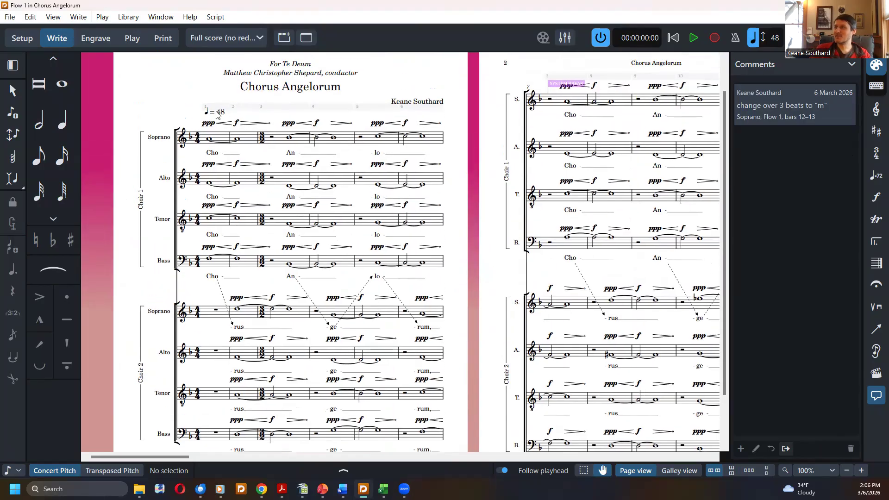
pyautogui.moveTo(447, 280); pyautogui.dragTo(236, 249)
pyautogui.moveTo(426, 248); pyautogui.dragTo(351, 254)
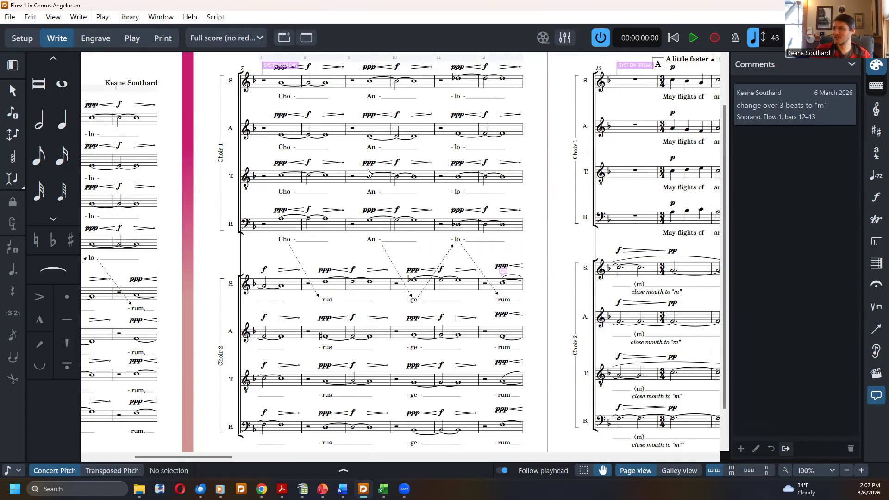
pyautogui.moveTo(445, 262); pyautogui.dragTo(369, 264)
pyautogui.moveTo(495, 248); pyautogui.dragTo(483, 249)
pyautogui.hscroll(3, 463, 250)
pyautogui.hscroll(3, 331, 260)
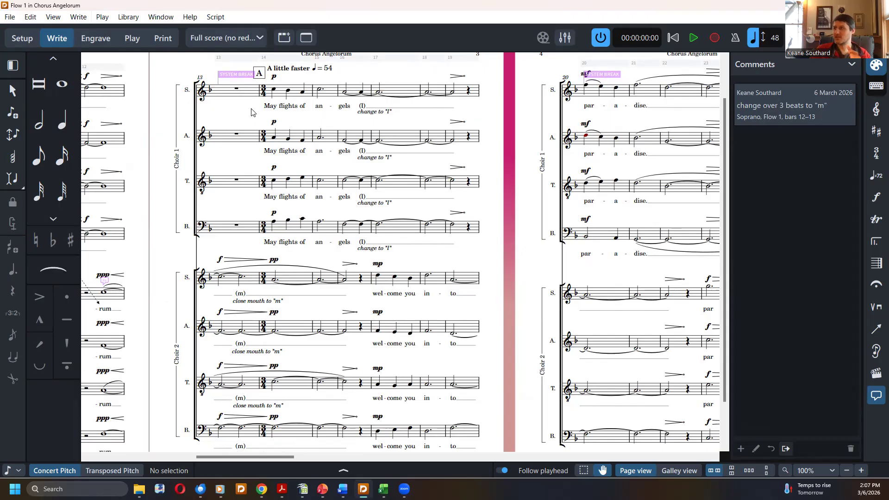
pyautogui.hscroll(2, 463, 250)
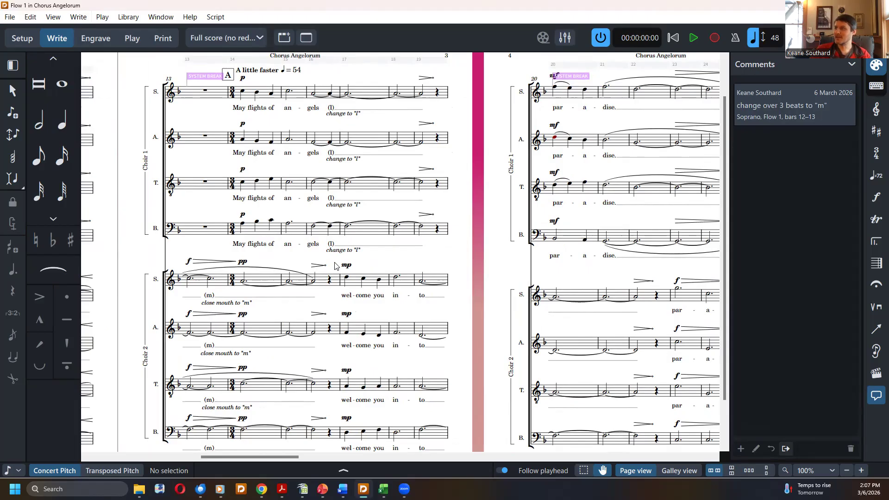
pyautogui.moveTo(446, 256); pyautogui.dragTo(389, 250)
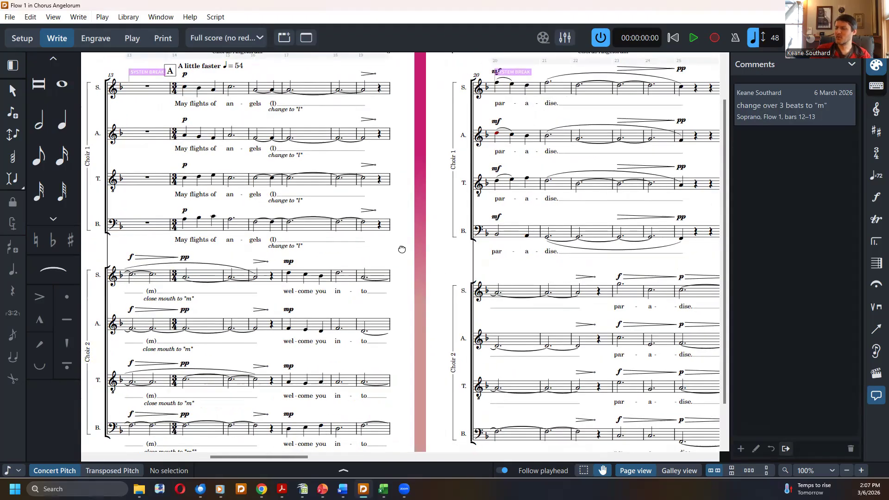
pyautogui.hscroll(-1, 403, 253)
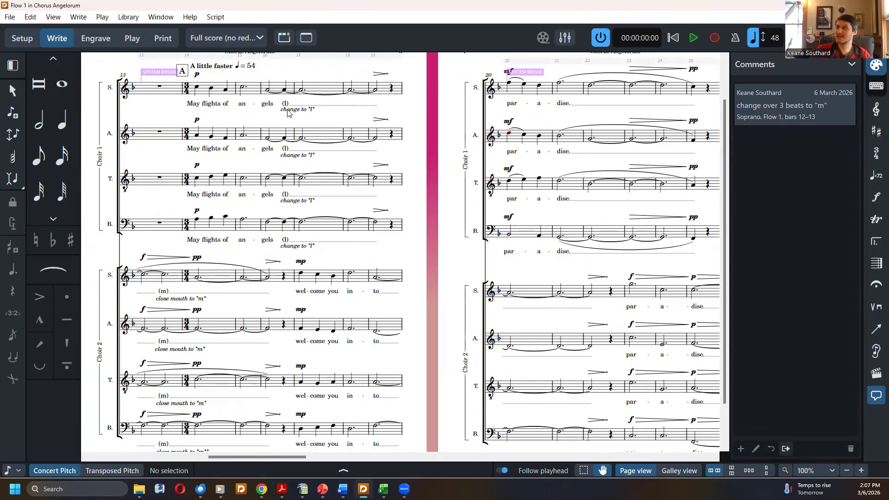
pyautogui.moveTo(407, 250); pyautogui.dragTo(381, 251)
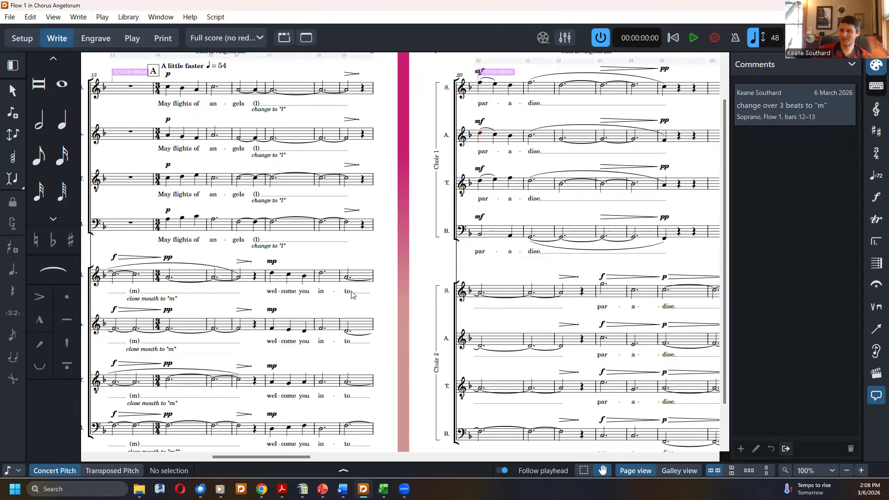
pyautogui.hscroll(5, 544, 277)
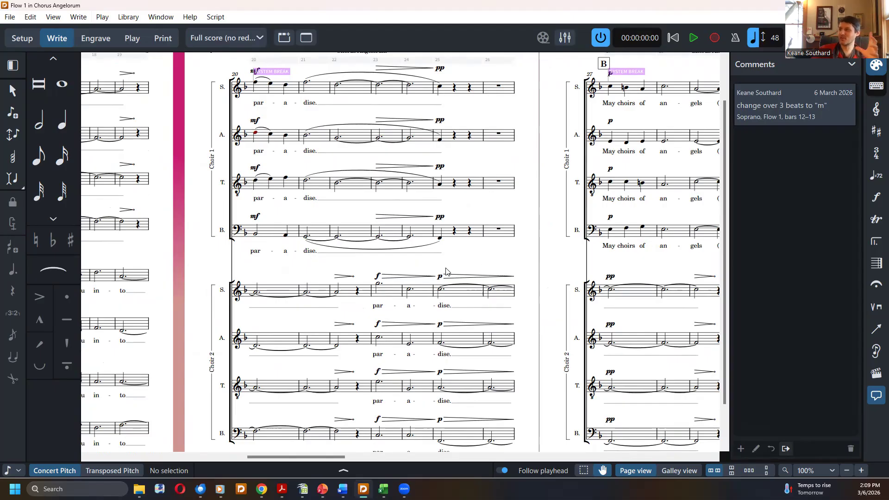
# Re-examine the "close mouth to 'm'" and "change to 'l'" passages around bars 12 to 19 in both choirs.
pyautogui.hscroll(-5, 254, 270)
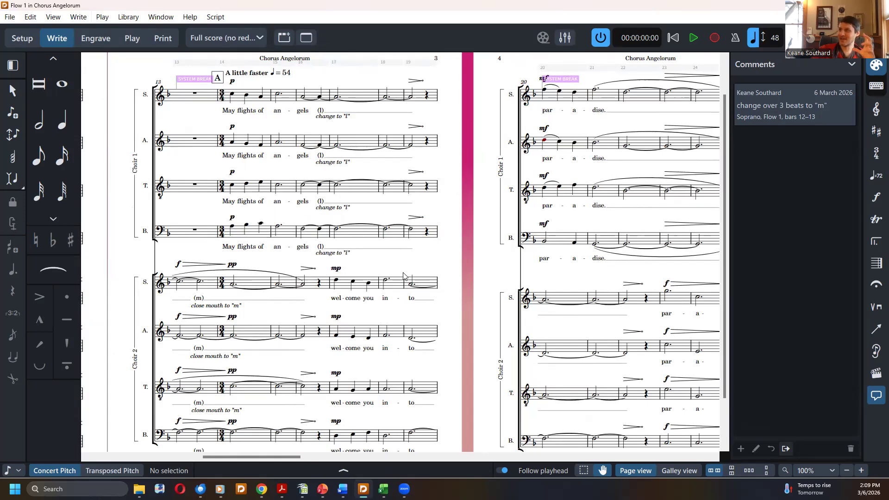
pyautogui.moveTo(379, 263); pyautogui.dragTo(469, 221)
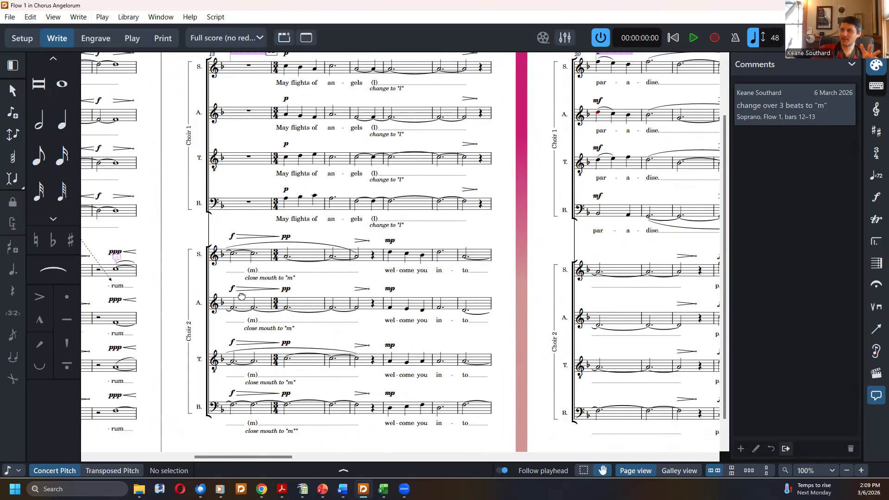
pyautogui.hscroll(-5, 178, 296)
pyautogui.hscroll(-1, 176, 199)
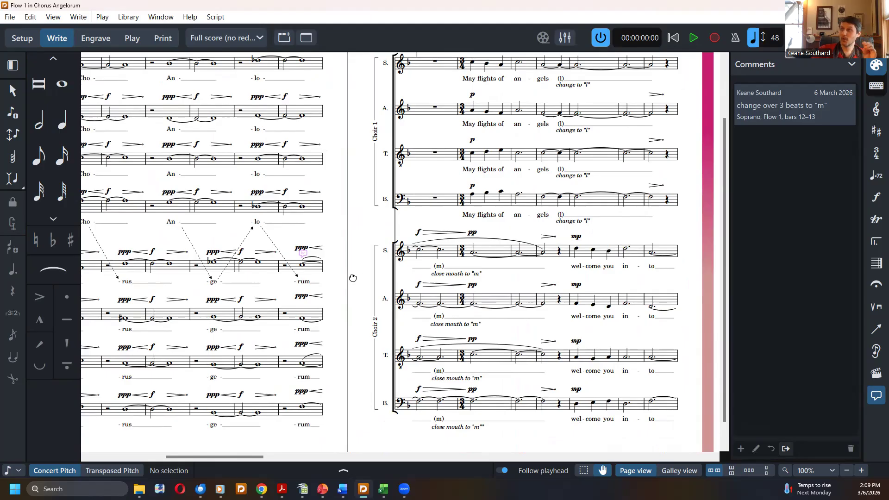
pyautogui.hscroll(5, 356, 278)
pyautogui.hscroll(-1, 343, 268)
pyautogui.hscroll(2, 287, 265)
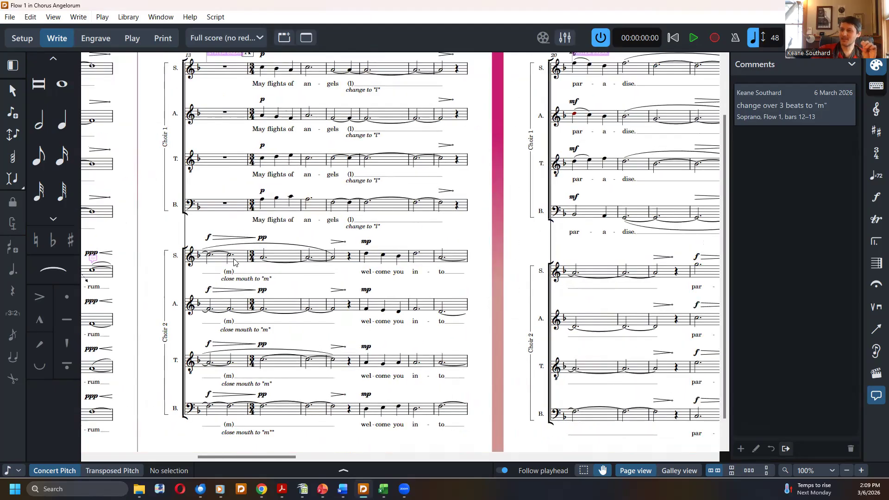
pyautogui.hscroll(1, 234, 262)
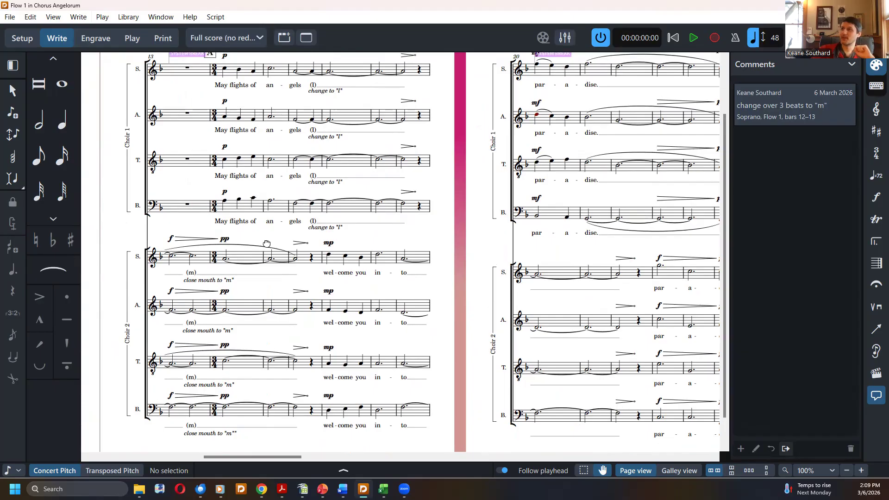
pyautogui.scroll(1, 262, 226)
pyautogui.hscroll(1, 262, 226)
pyautogui.hscroll(1, 241, 256)
pyautogui.scroll(1, 241, 256)
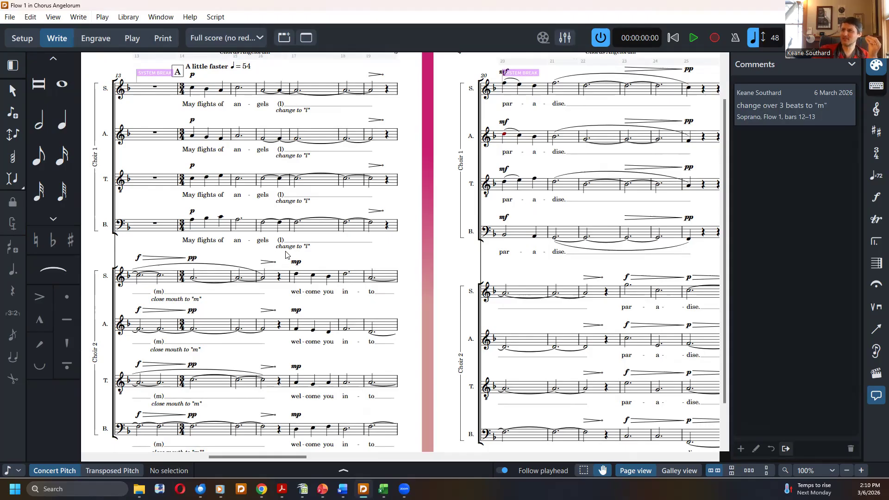
# Read through both choirs' parts from "paradise" at bar 20 to "and may they grant you" at bar 33.
pyautogui.moveTo(401, 260); pyautogui.dragTo(306, 250)
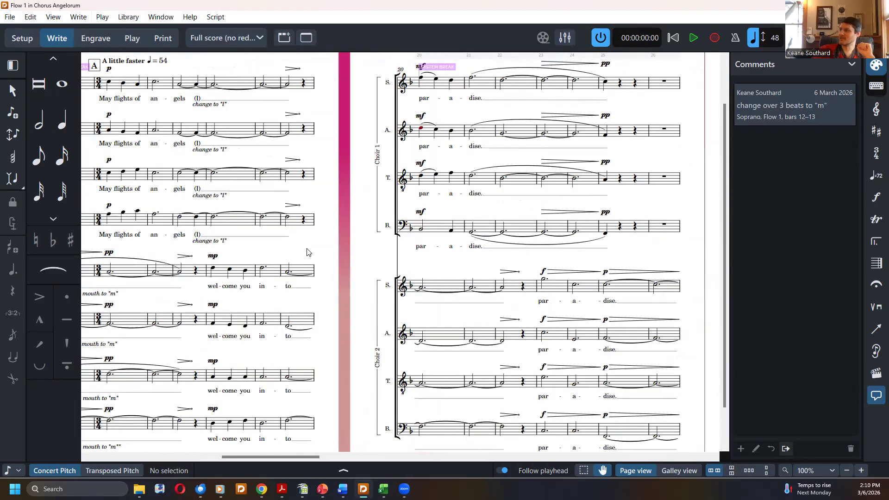
pyautogui.moveTo(610, 251); pyautogui.dragTo(406, 263)
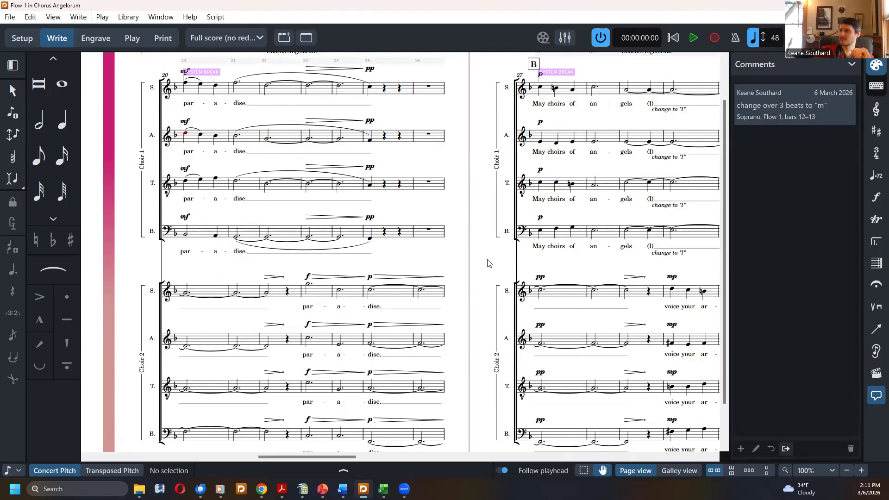
pyautogui.hscroll(5, 486, 263)
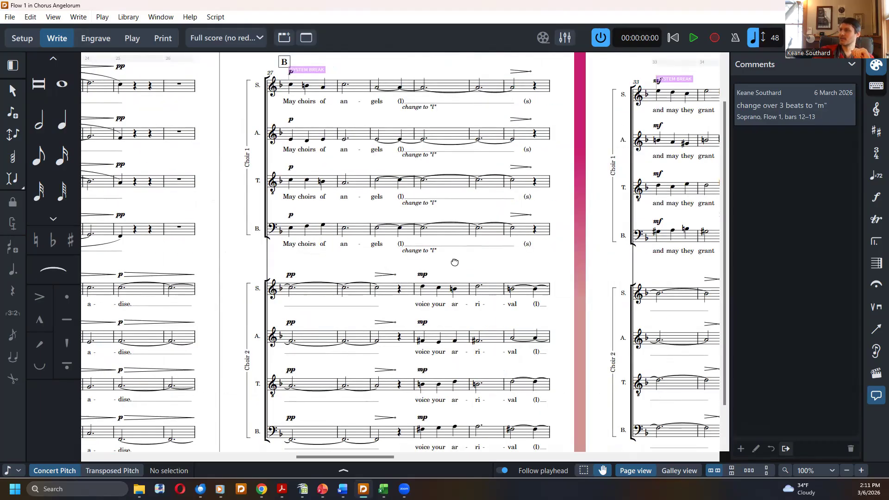
pyautogui.moveTo(399, 261); pyautogui.dragTo(370, 262)
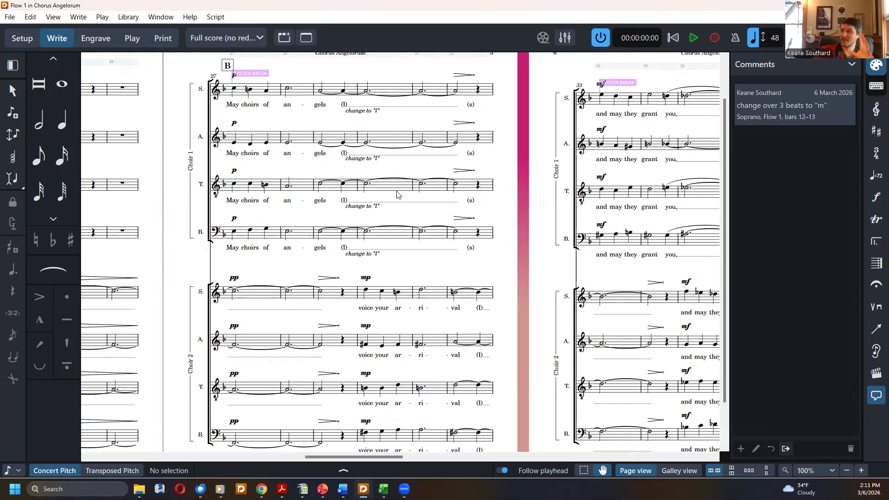
pyautogui.moveTo(446, 265); pyautogui.dragTo(153, 249)
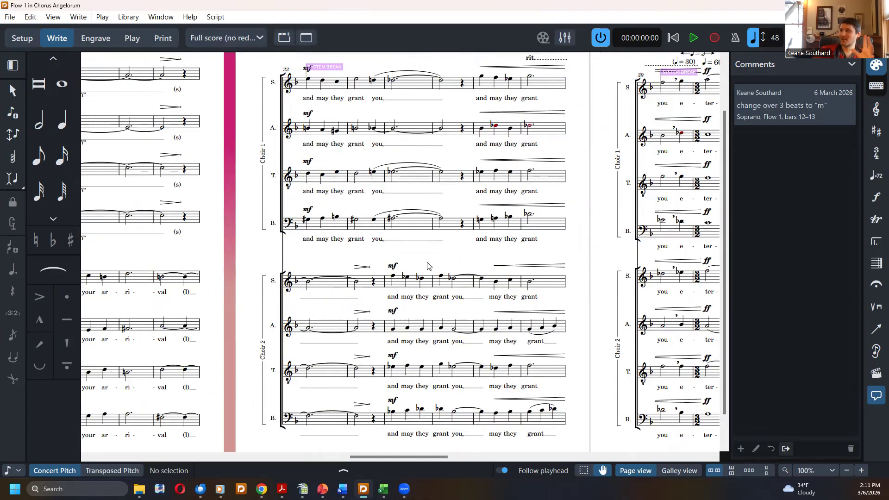
# Delete the "(s)" lyric at the end of bar 32 in all four Choir 1 voices.
pyautogui.moveTo(311, 260); pyautogui.dragTo(506, 263)
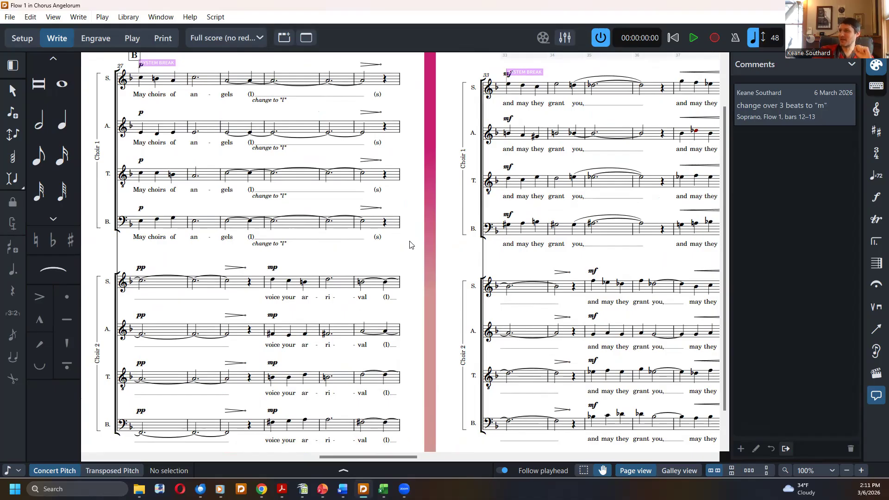
pyautogui.click(377, 236)
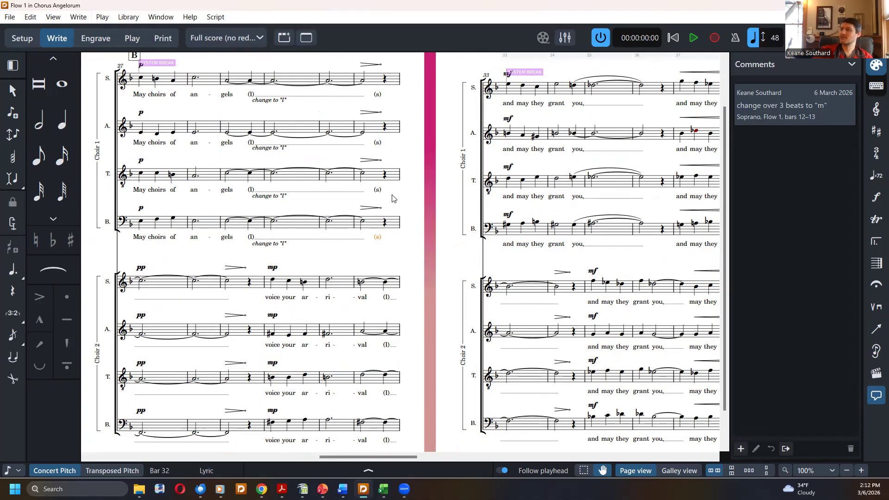
pyautogui.keyDown('ctrl'); pyautogui.click(377, 190); pyautogui.keyUp('ctrl')
pyautogui.keyDown('ctrl'); pyautogui.click(377, 143); pyautogui.keyUp('ctrl')
pyautogui.keyDown('ctrl'); pyautogui.click(377, 94); pyautogui.keyUp('ctrl')
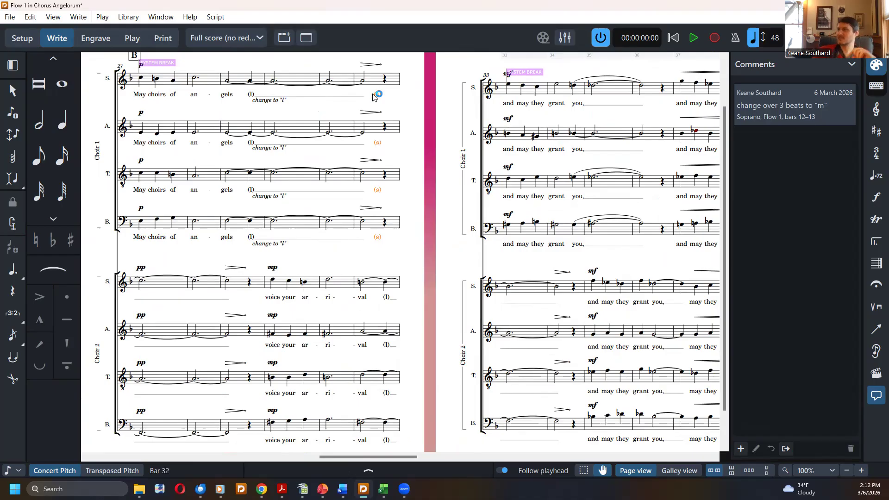
pyautogui.press('Delete')
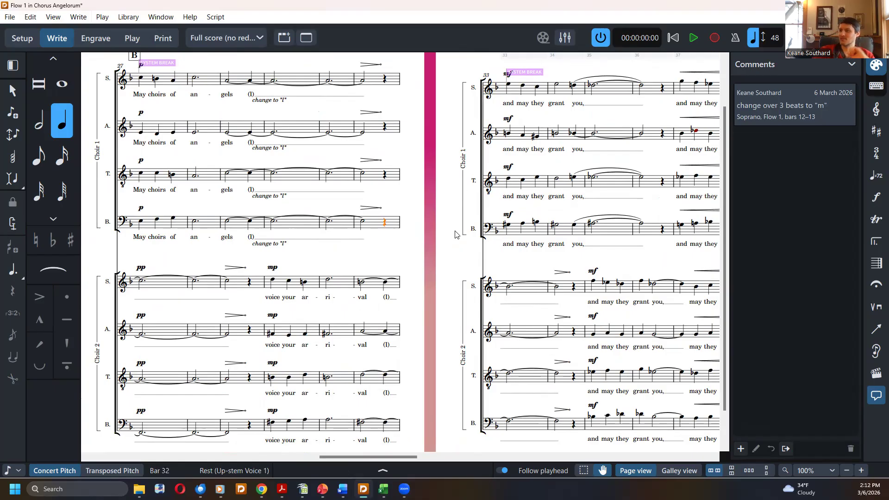
# Examine both choirs from bar 33 through the "eternal rest" section at rehearsal mark C.
pyautogui.hscroll(2, 451, 234)
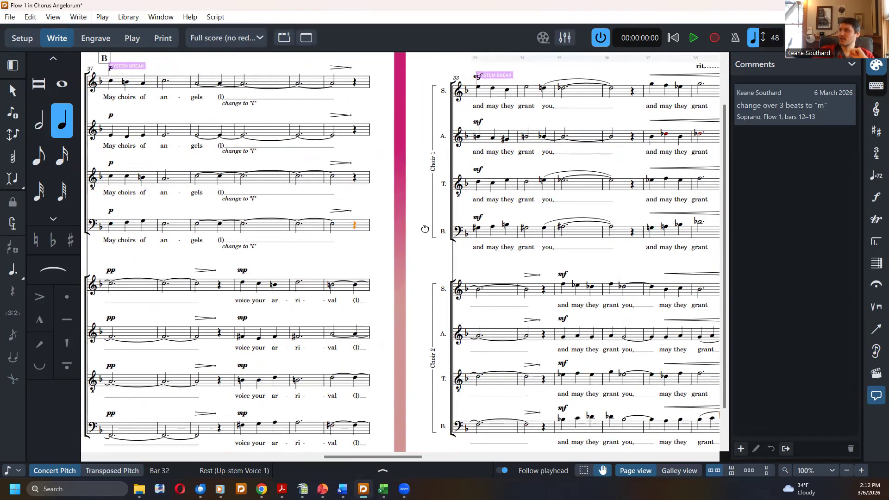
pyautogui.hscroll(5, 639, 258)
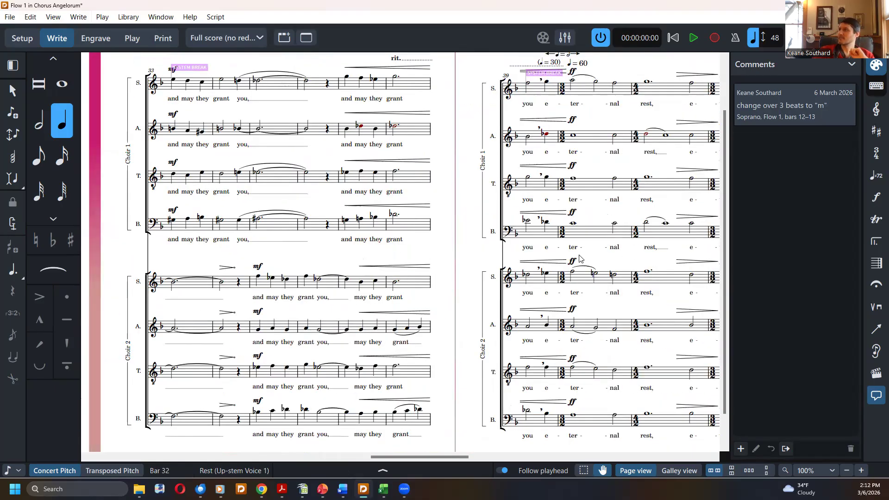
pyautogui.hscroll(8, 652, 258)
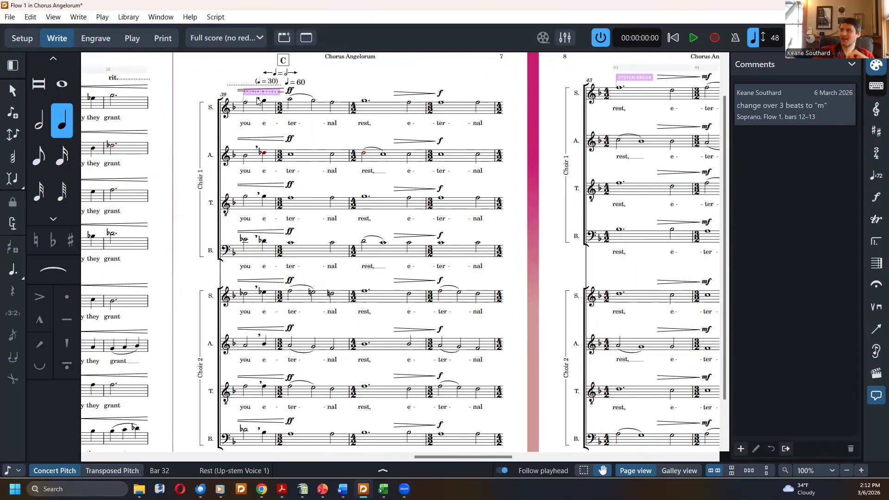
pyautogui.hscroll(-2, 333, 229)
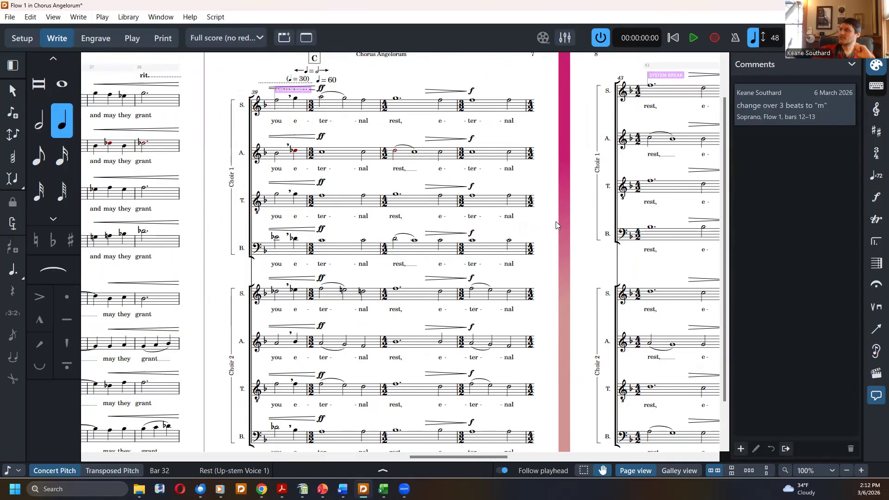
pyautogui.hscroll(6, 556, 222)
pyautogui.hscroll(8, 607, 274)
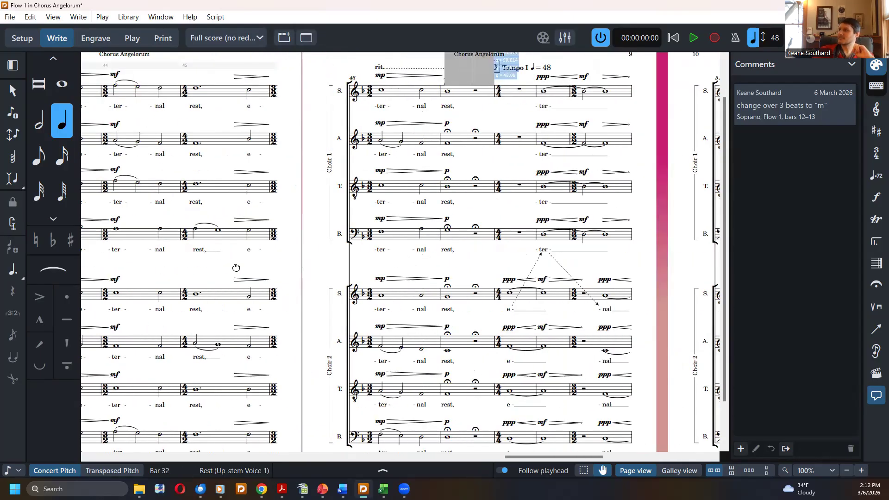
# Inspect the fermatas on the bar 47 rests and both choirs' Tempo I passage through bar 54.
pyautogui.moveTo(490, 267); pyautogui.dragTo(502, 243)
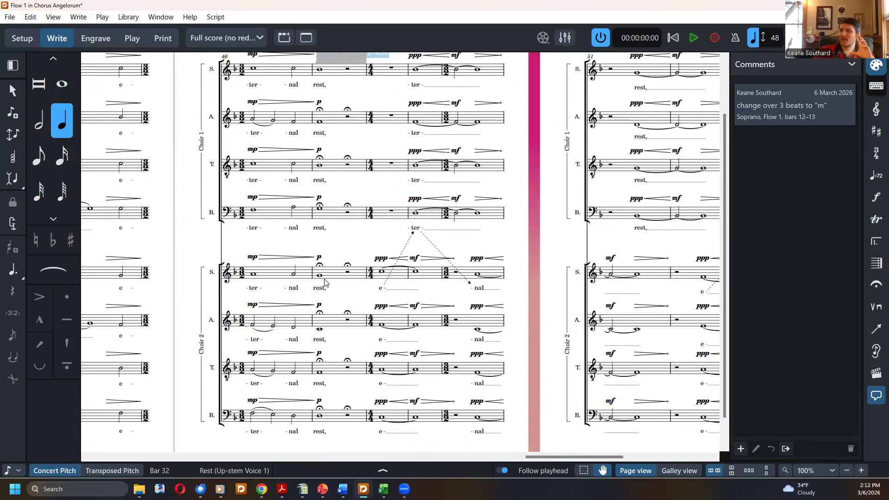
pyautogui.scroll(2, 337, 248)
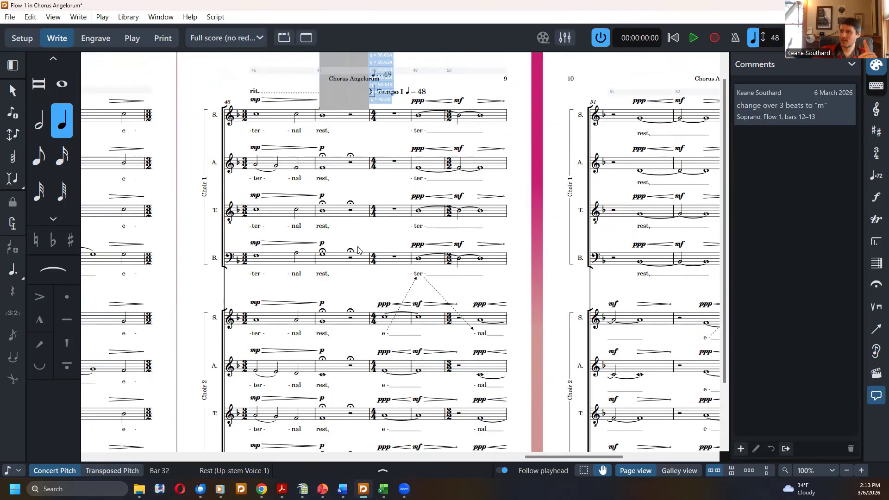
pyautogui.scroll(-3, 350, 246)
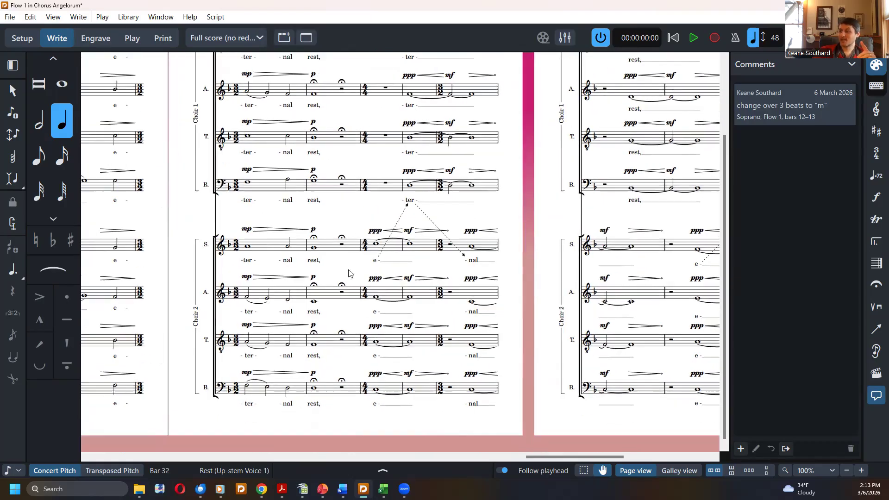
pyautogui.click(344, 238)
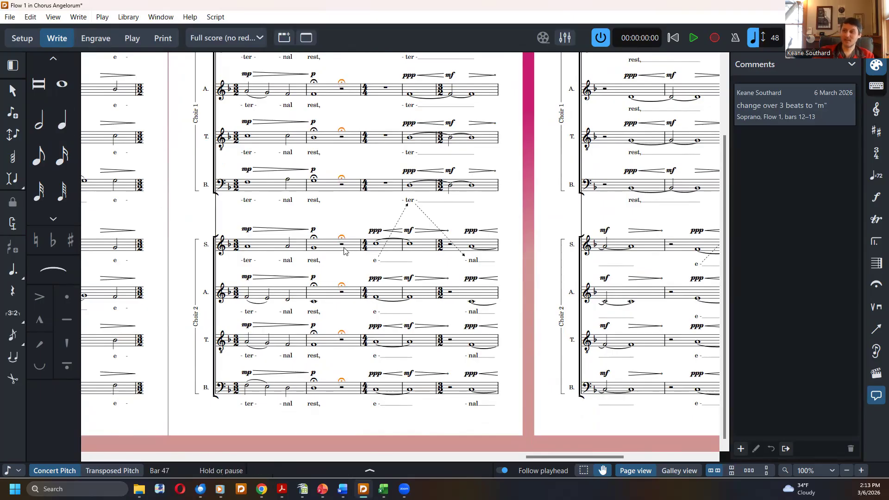
pyautogui.press('Escape')
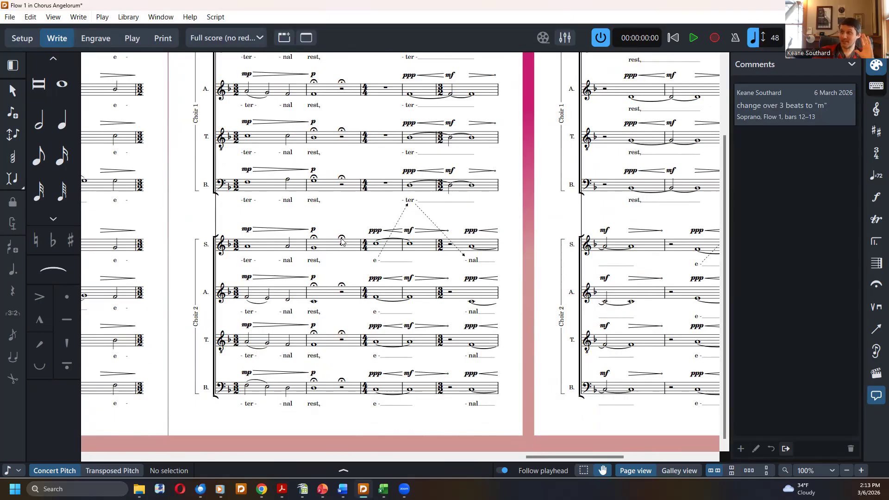
pyautogui.scroll(2, 346, 232)
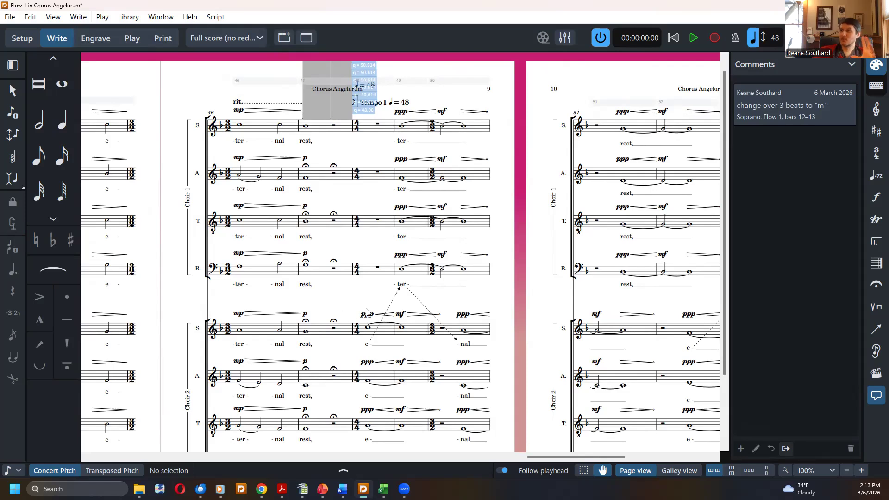
pyautogui.moveTo(463, 287); pyautogui.dragTo(335, 252)
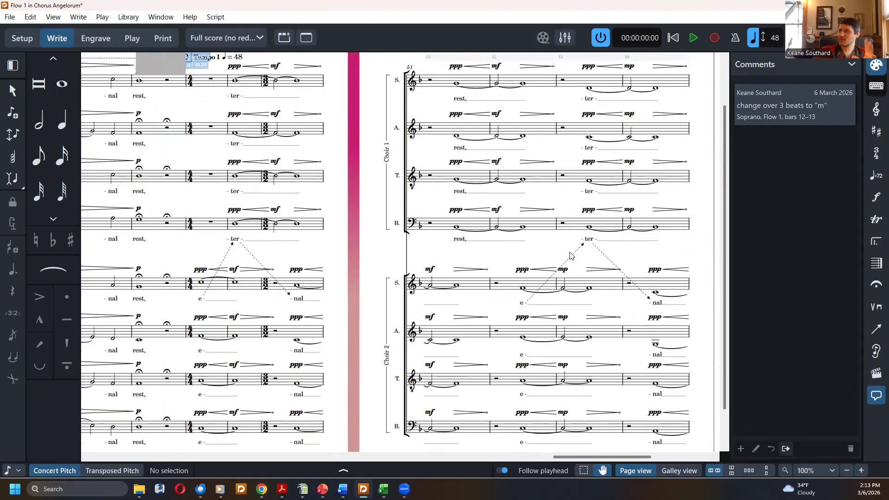
# Examine both choirs from bar 51 through the final "rest" and go back to the first page of the score.
pyautogui.moveTo(570, 257); pyautogui.dragTo(251, 259)
pyautogui.moveTo(625, 249); pyautogui.dragTo(346, 264)
pyautogui.moveTo(520, 264); pyautogui.dragTo(532, 241)
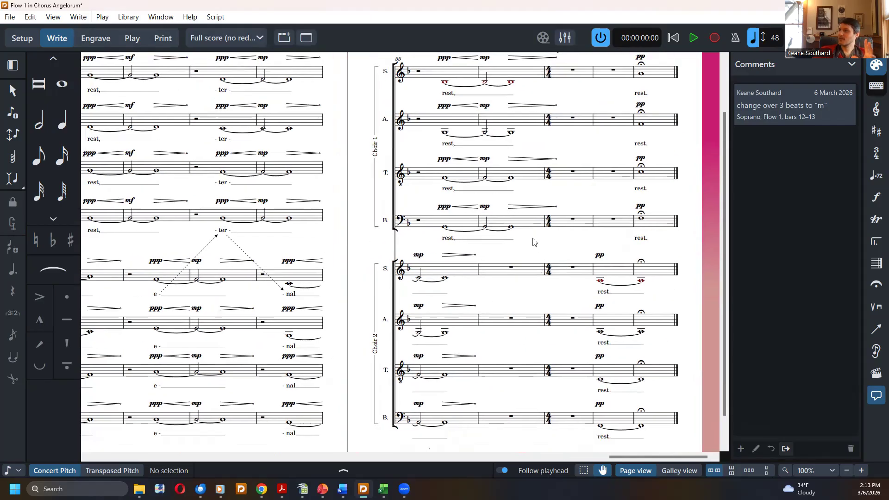
pyautogui.moveTo(657, 457); pyautogui.dragTo(483, 458)
pyautogui.click(142, 458)
pyautogui.click(92, 458)
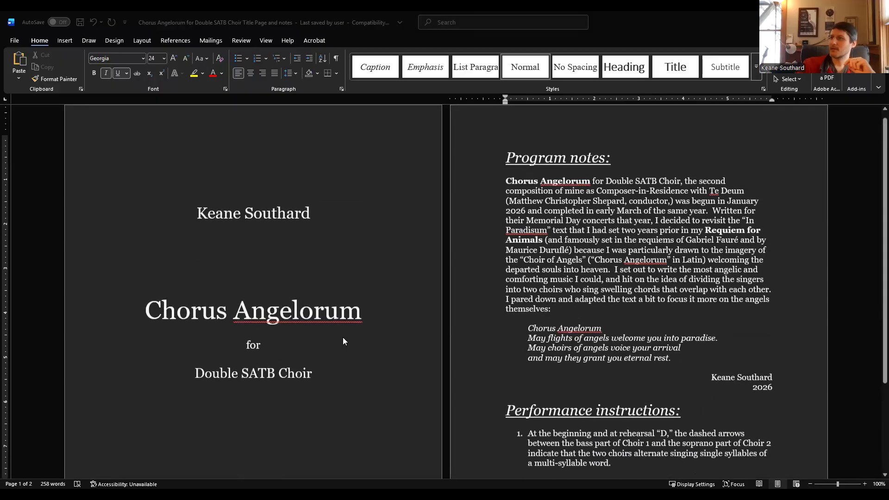
# Switch to the Word title page document and check the title, the "Double SATB Choir" scoring line, the year and the duration.
pyautogui.scroll(-3, 308, 174)
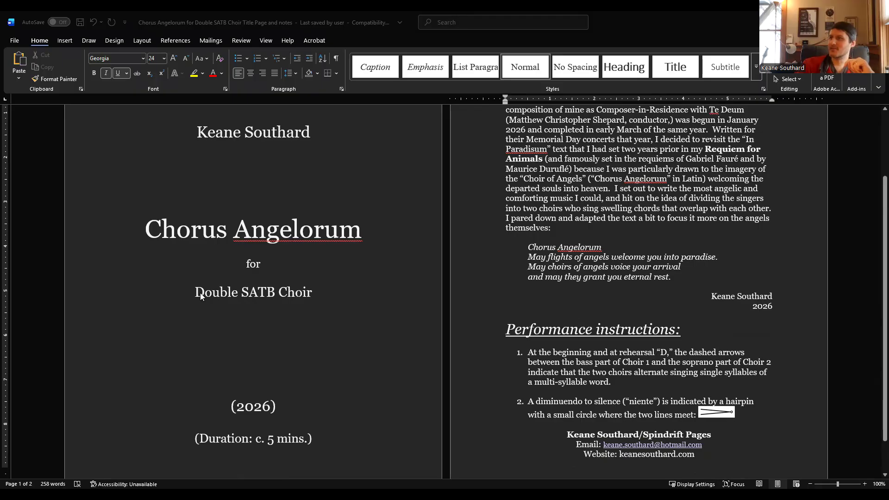
pyautogui.moveTo(200, 293); pyautogui.dragTo(319, 294)
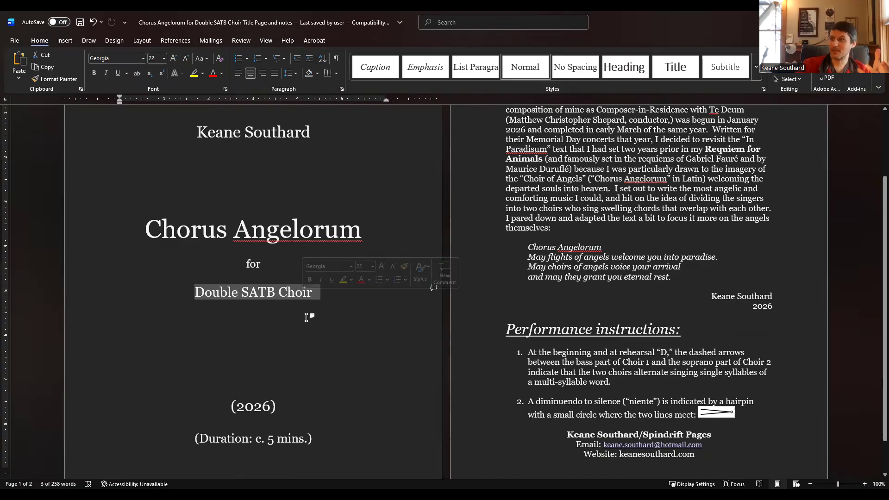
pyautogui.click(304, 356)
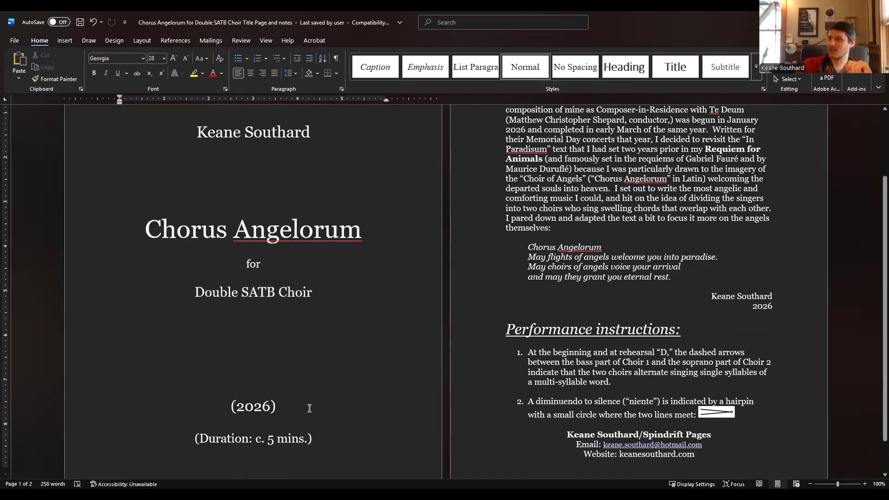
# Read the program notes, the adapted text and the performance instructions about the dashed arrows and niente hairpins.
pyautogui.scroll(3, 513, 338)
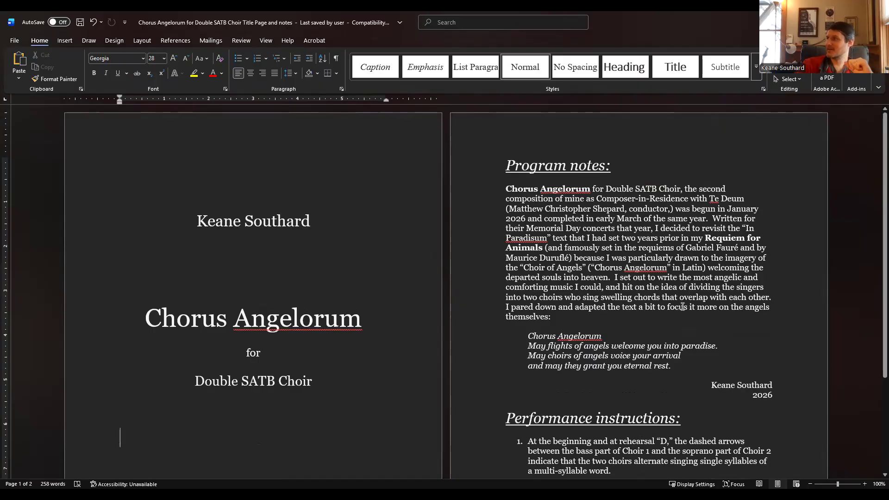
pyautogui.scroll(-3, 682, 307)
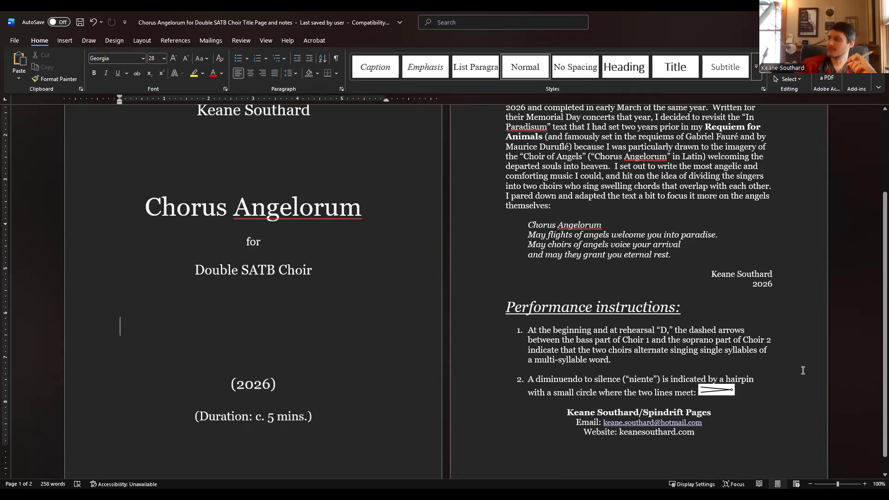
pyautogui.scroll(4, 803, 370)
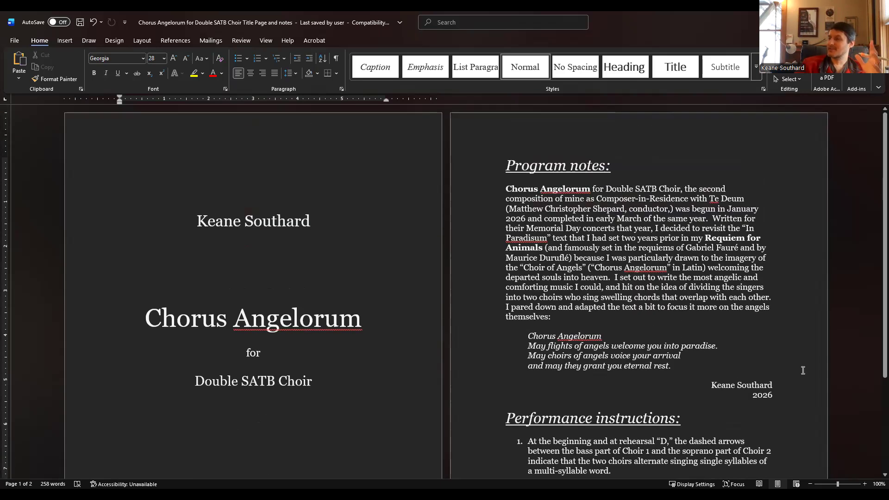
pyautogui.scroll(-5, 804, 372)
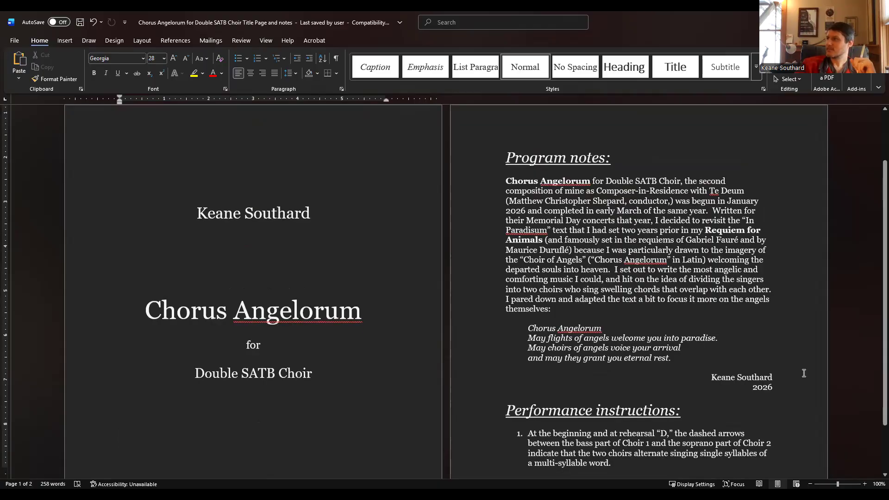
pyautogui.scroll(4, 700, 407)
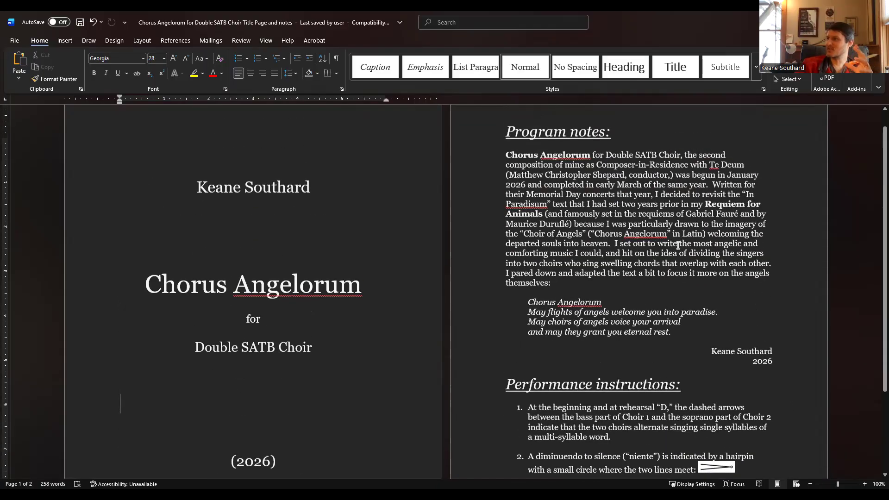
pyautogui.scroll(-3, 650, 401)
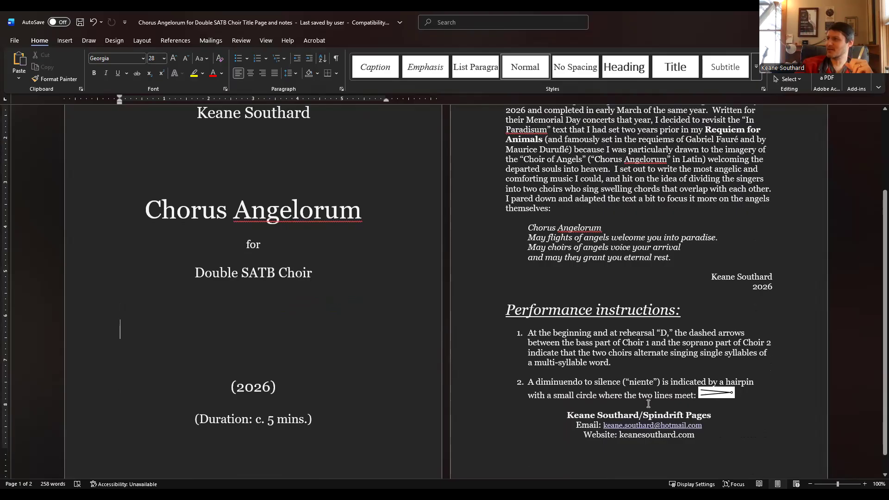
pyautogui.scroll(4, 649, 403)
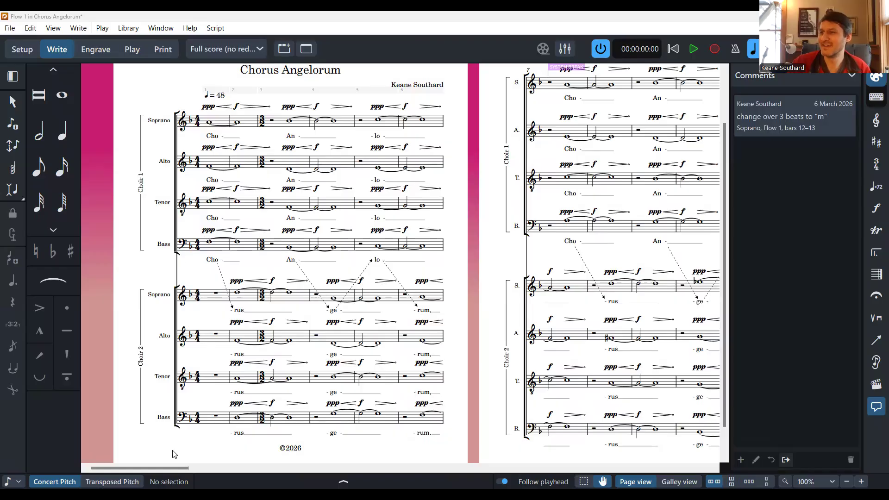
# Switch to the Dorico score and trace the syllables alternating between the choirs from bar 1 to rehearsal mark A, ending at the first page.
pyautogui.hscroll(2, 145, 210)
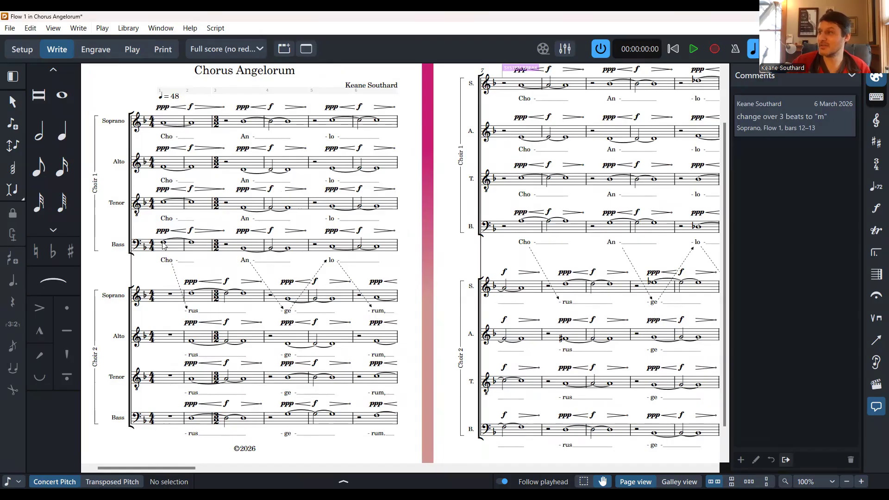
pyautogui.hscroll(1, 308, 270)
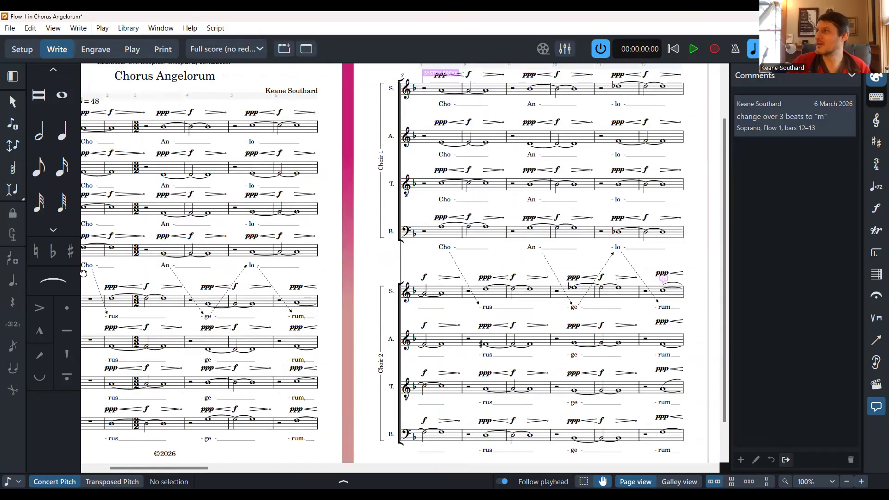
pyautogui.hscroll(5, 83, 273)
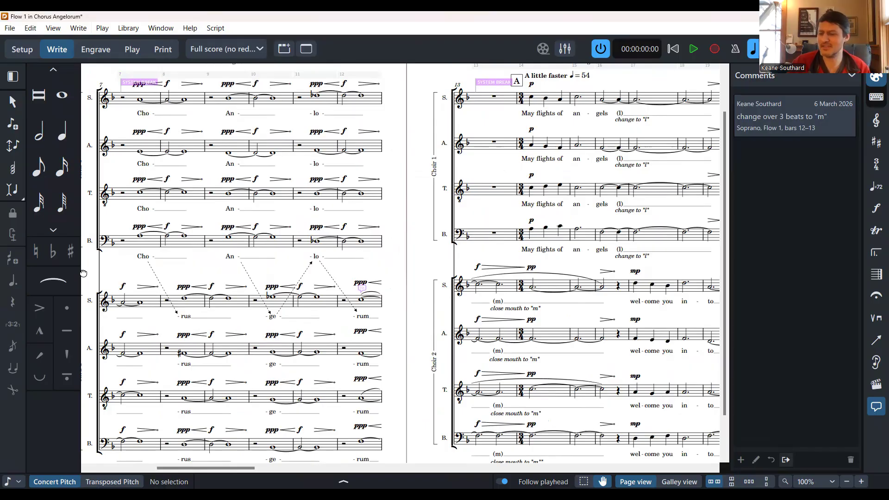
pyautogui.hscroll(-5, 84, 274)
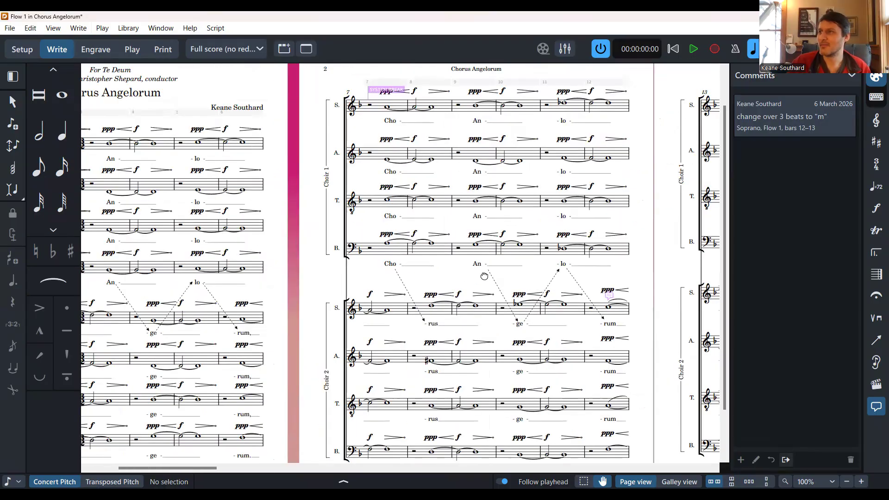
pyautogui.hscroll(5, 537, 262)
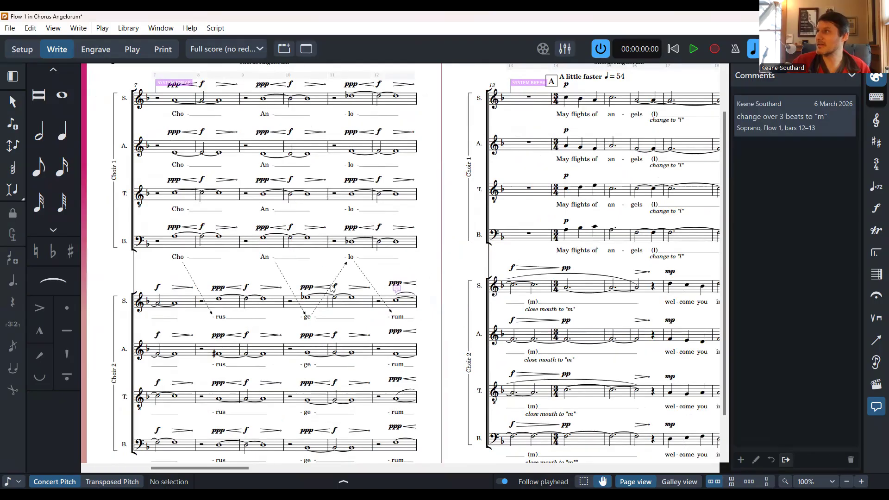
pyautogui.hscroll(3, 333, 288)
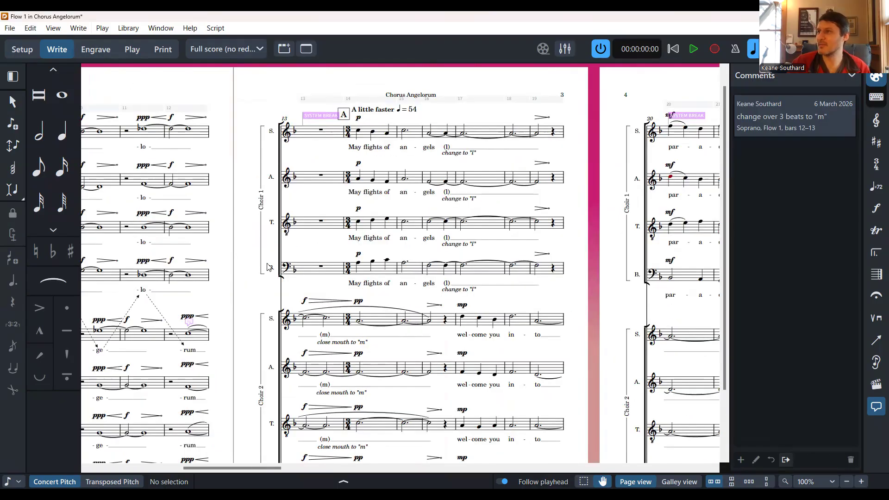
pyautogui.hscroll(-4, 391, 446)
pyautogui.moveTo(212, 468); pyautogui.dragTo(143, 467)
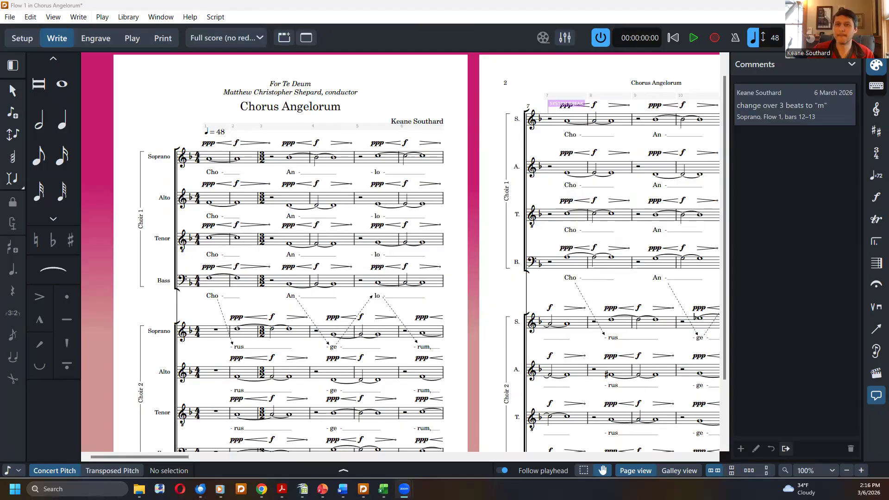
# Play the score from Choir 1 soprano's opening note, following it to the final bar, and return to the first page with nothing selected.
pyautogui.click(209, 160)
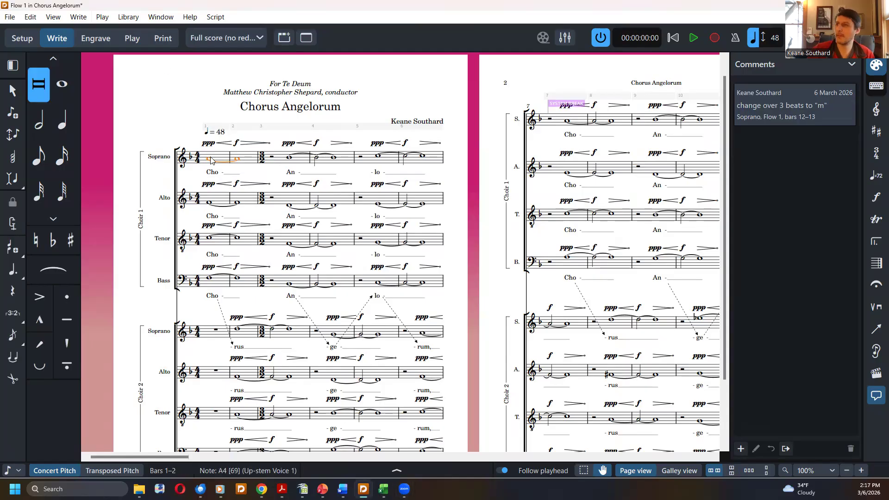
pyautogui.press('space')
pyautogui.moveTo(464, 276); pyautogui.dragTo(415, 230)
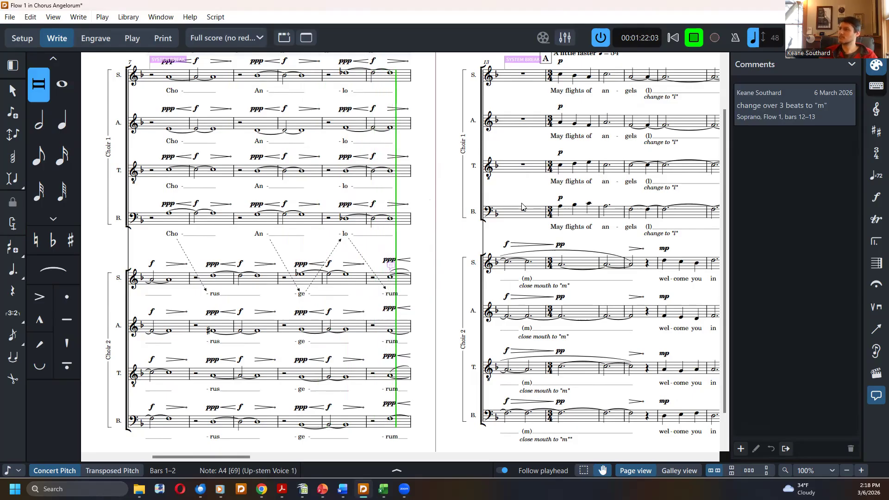
pyautogui.moveTo(621, 246); pyautogui.dragTo(368, 253)
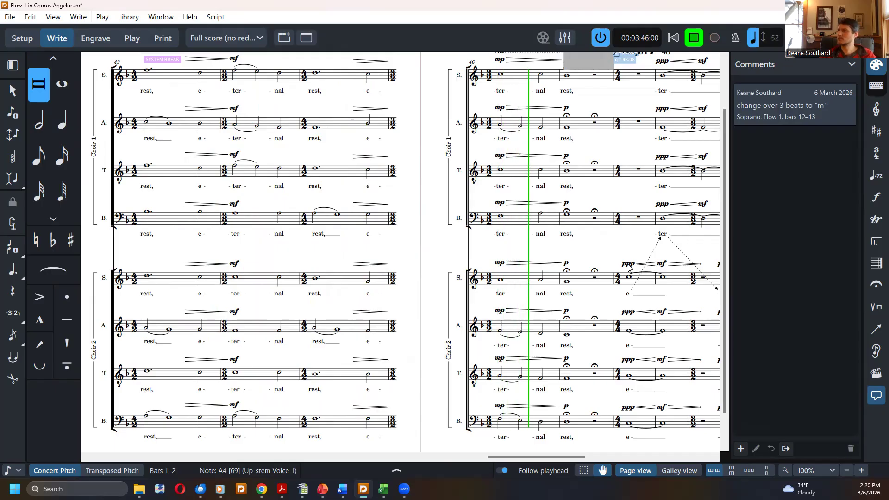
pyautogui.moveTo(514, 456); pyautogui.dragTo(560, 460)
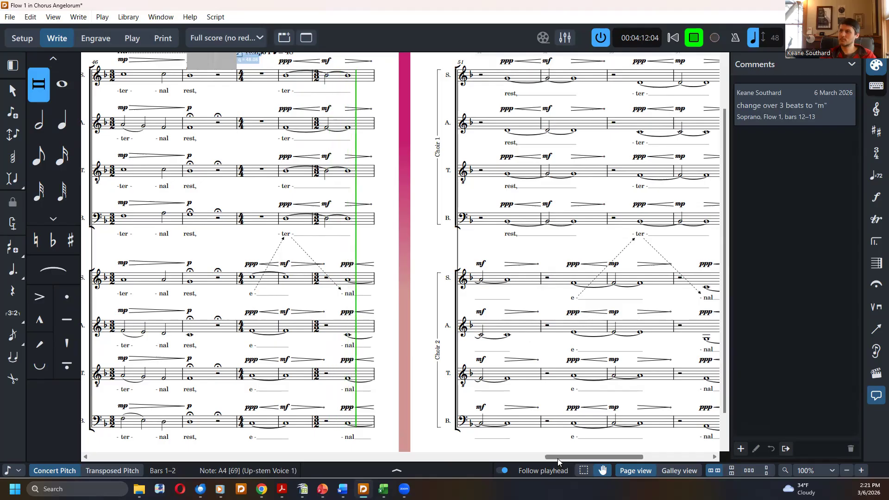
pyautogui.moveTo(562, 457); pyautogui.dragTo(600, 461)
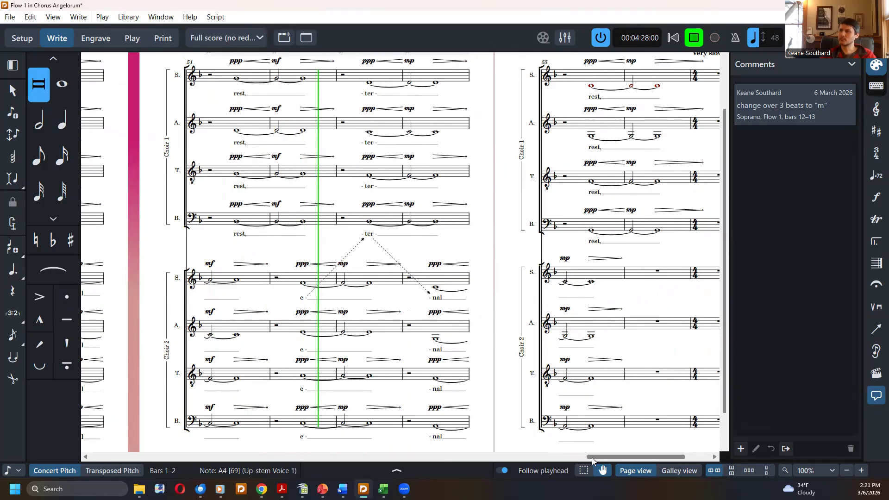
pyautogui.moveTo(598, 458); pyautogui.dragTo(617, 460)
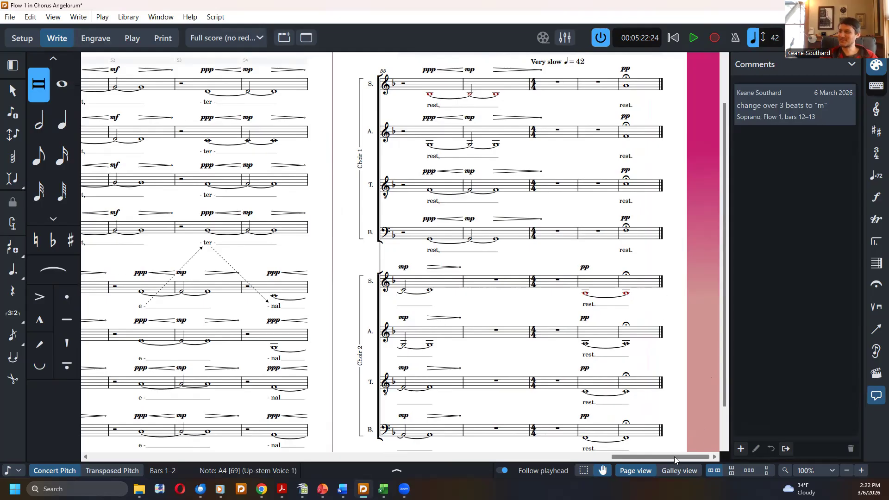
pyautogui.moveTo(674, 456); pyautogui.dragTo(127, 396)
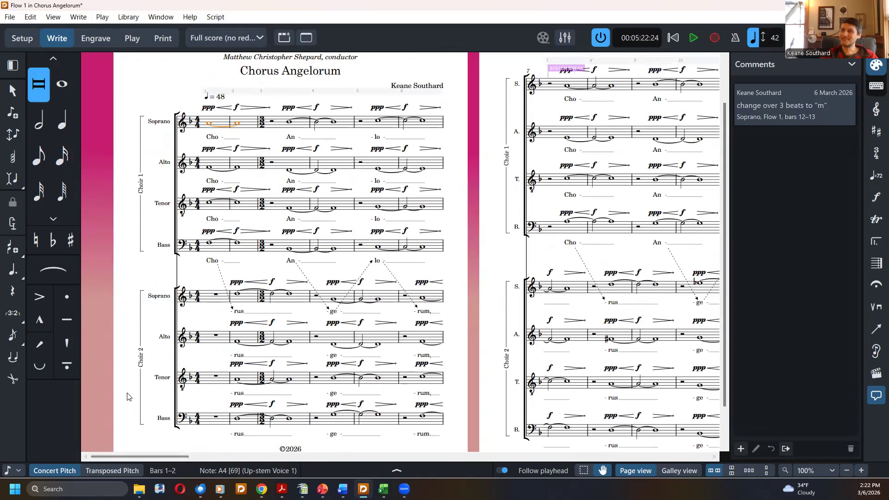
pyautogui.click(127, 396)
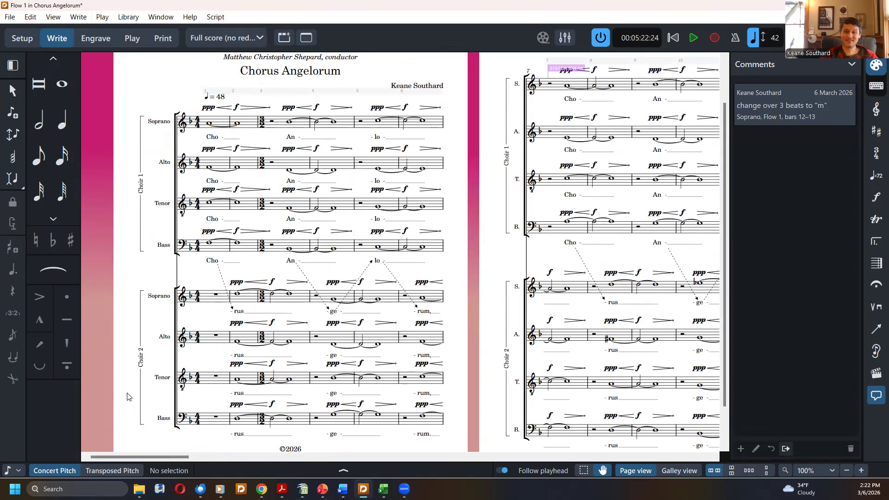